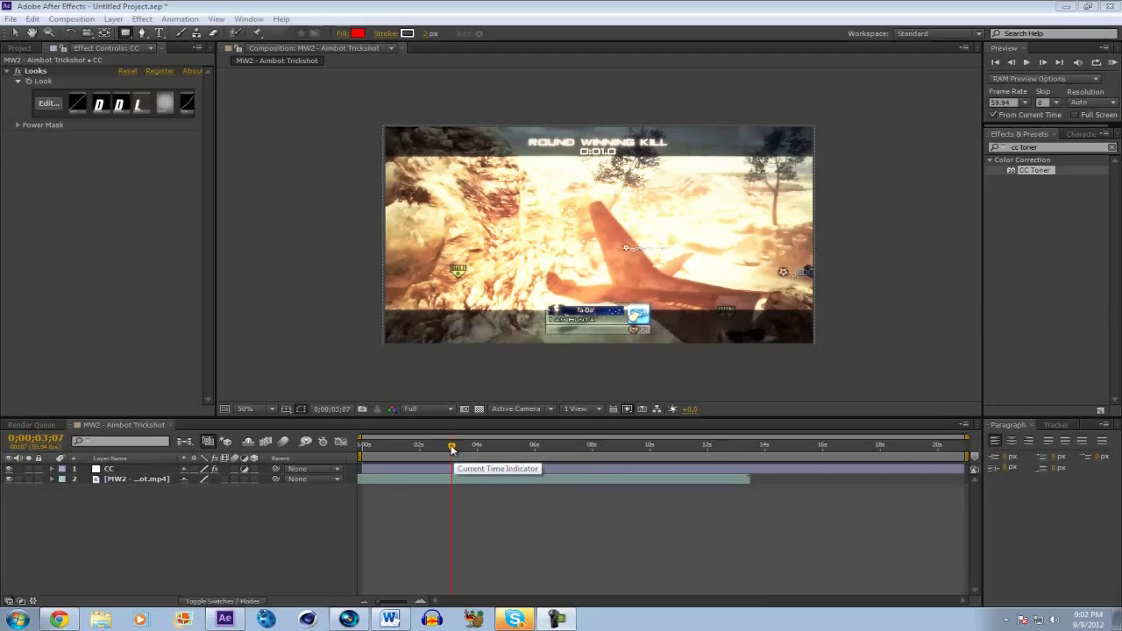
Rewind the MW2 - Aimbot Trickshot composition to 0;00;00;00 and leave no layer selected.
drag(451, 448, 362, 448)
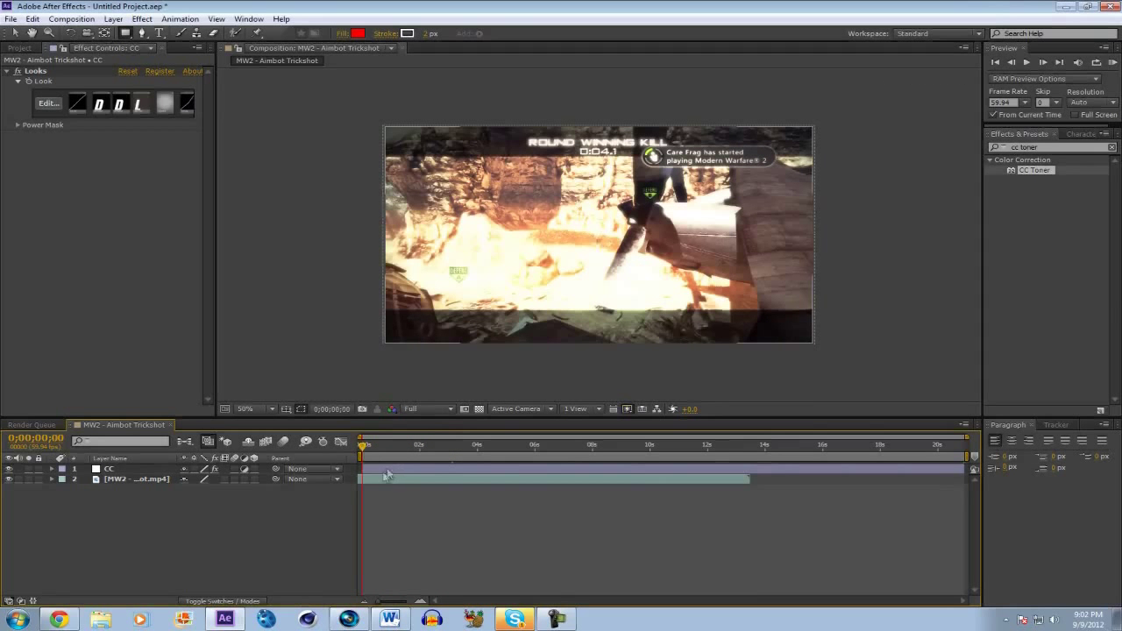
click(386, 469)
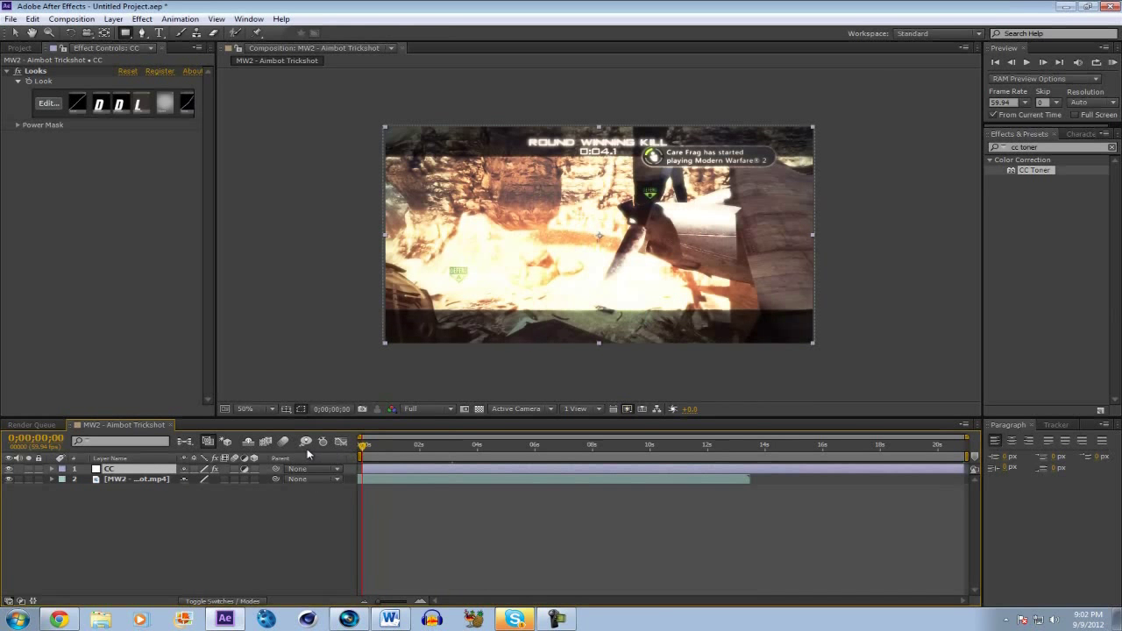
click(101, 517)
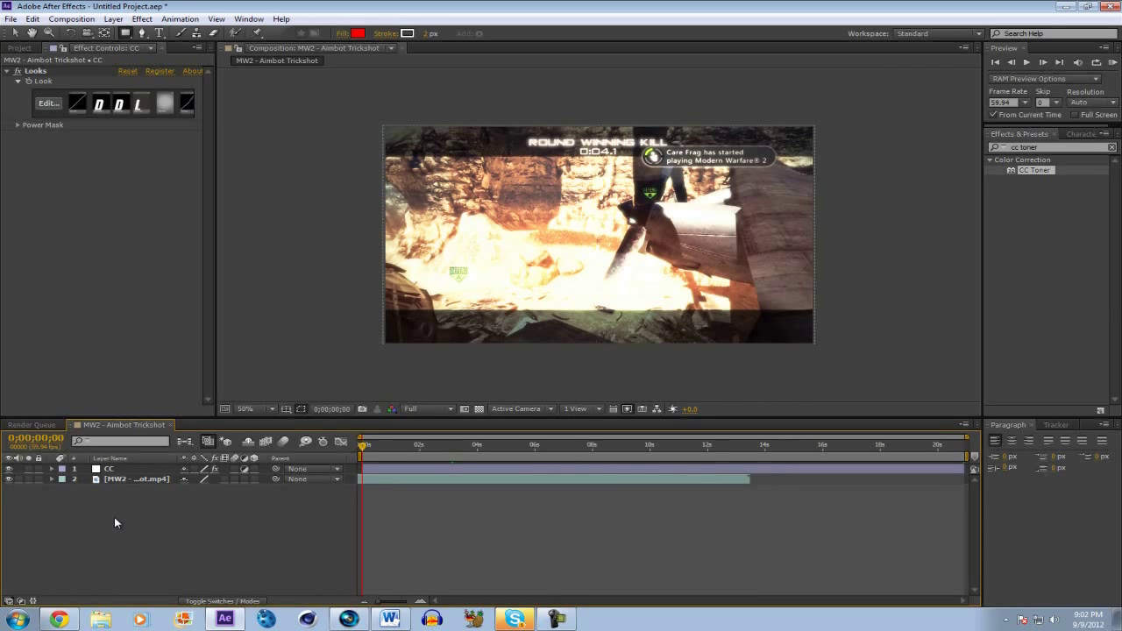
Create an adjustment layer named 'Effect' and stack the CC layer above it.
key(ctrl+alt+y)
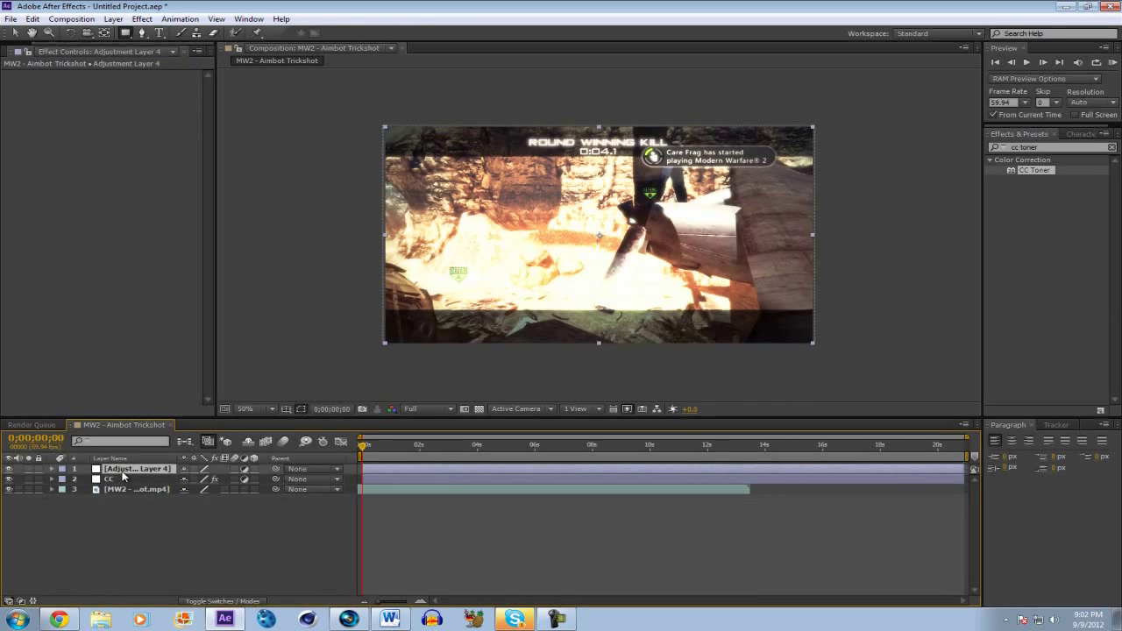
key(Return)
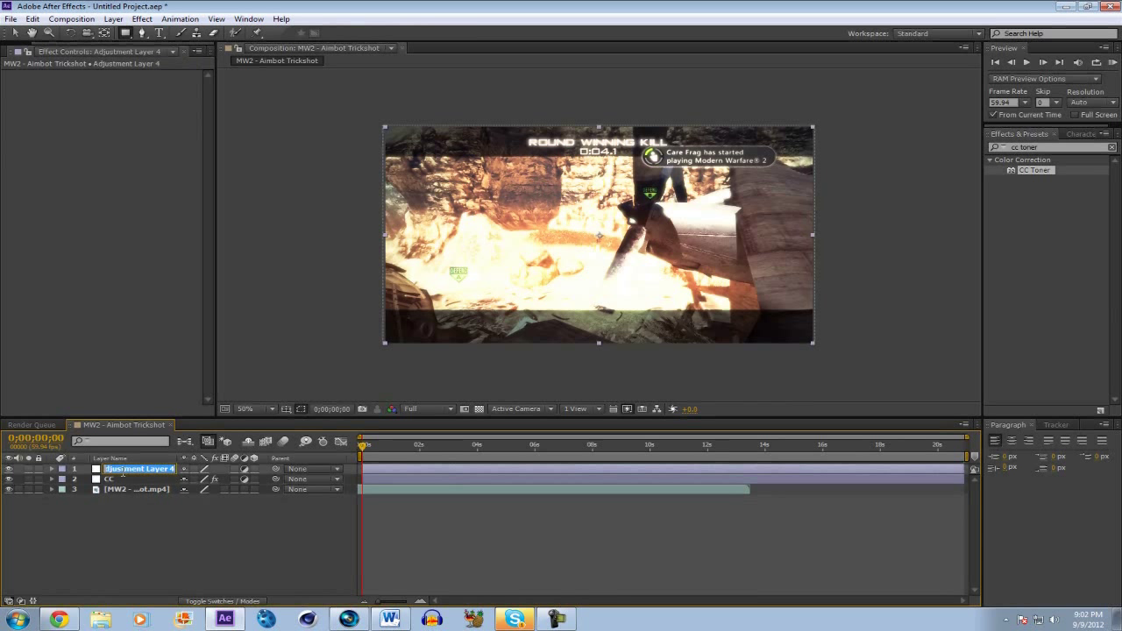
text(Effect)
key(Return)
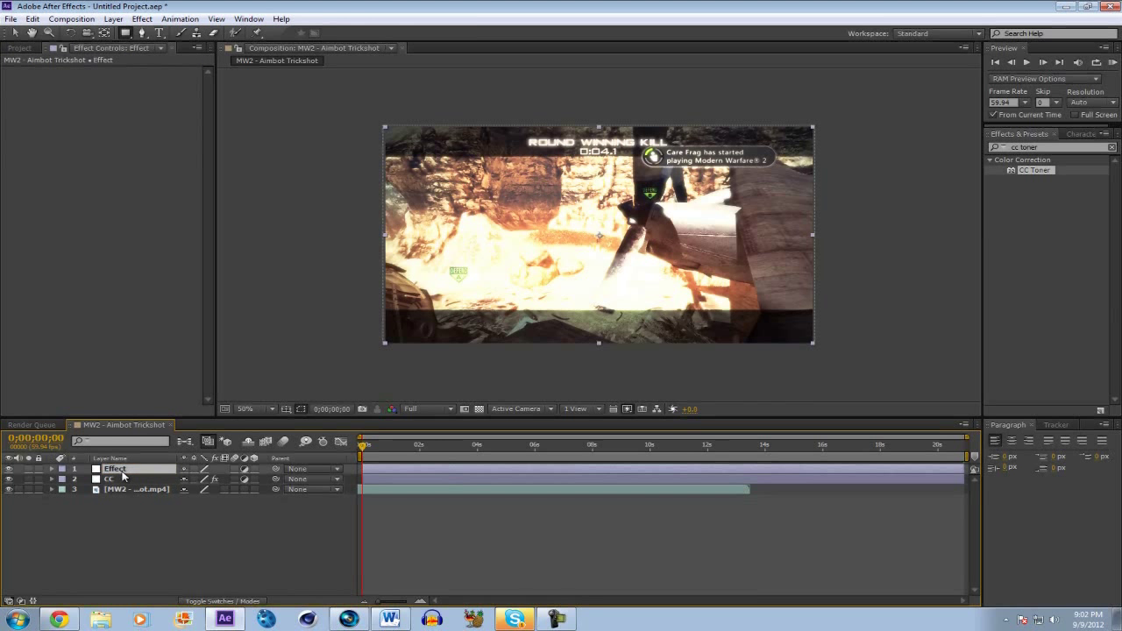
drag(109, 480, 118, 467)
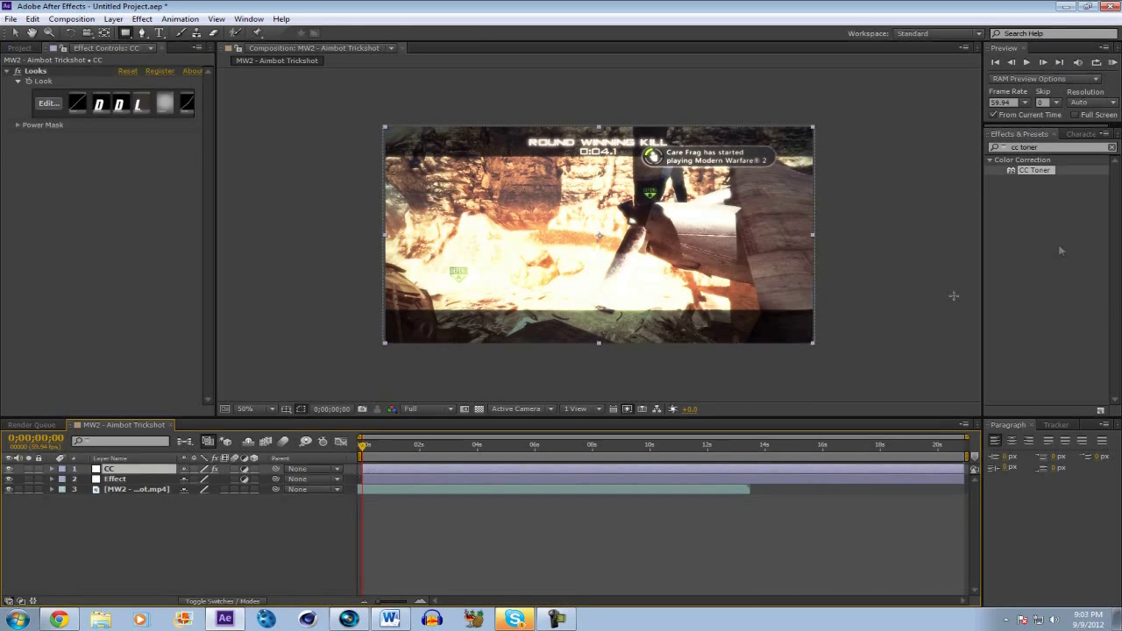
click(1053, 143)
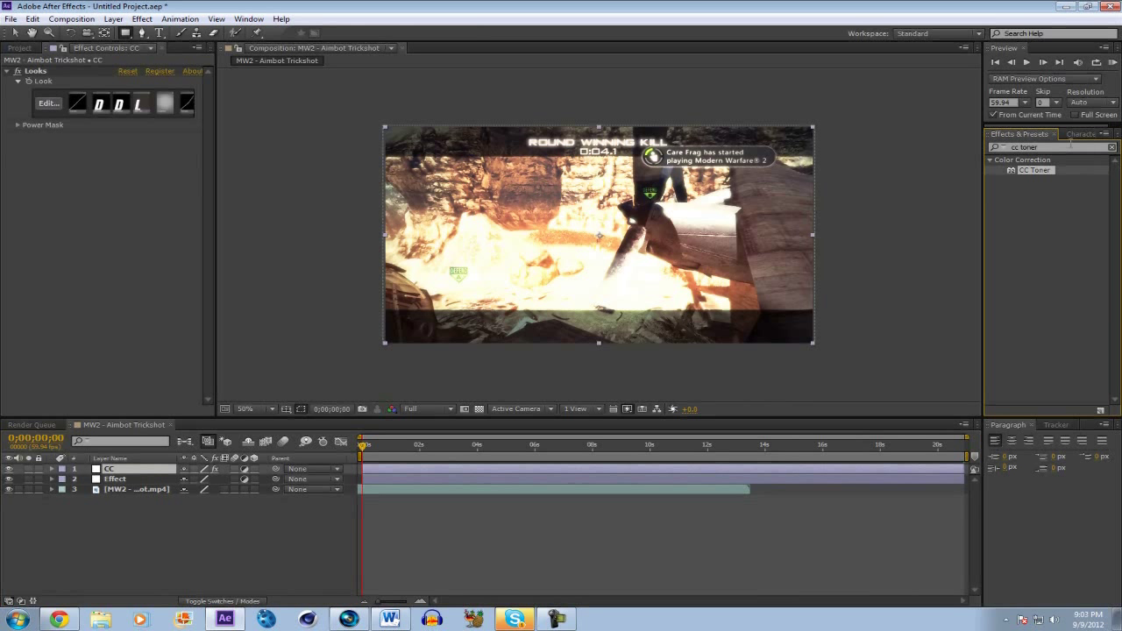
click(1008, 147)
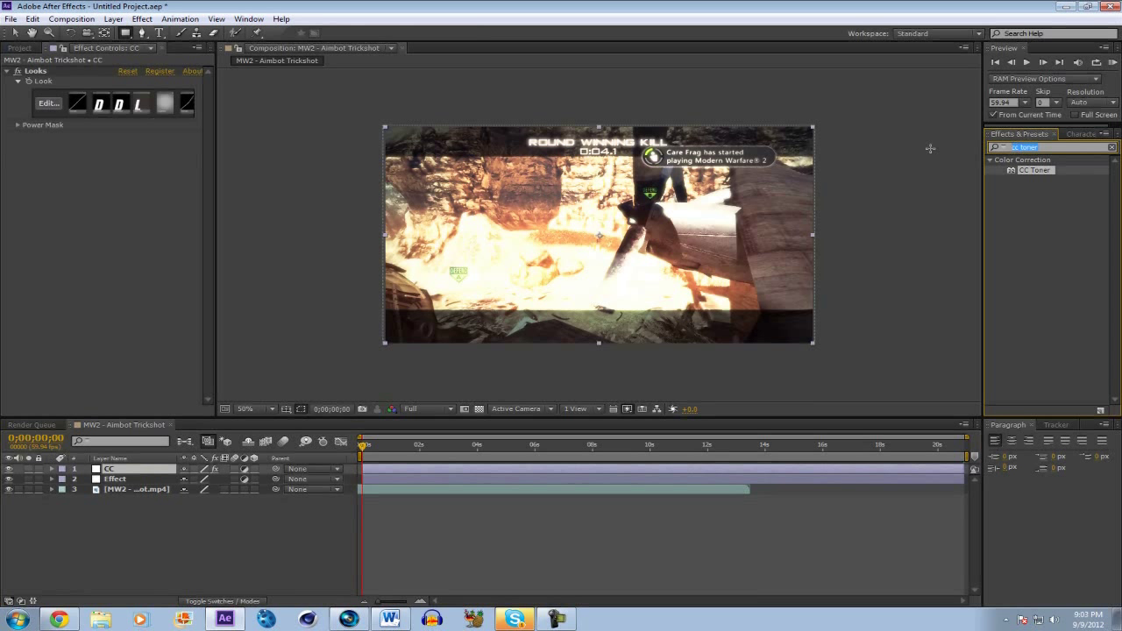
Apply the Find Edges effect to the Effect layer.
text(find)
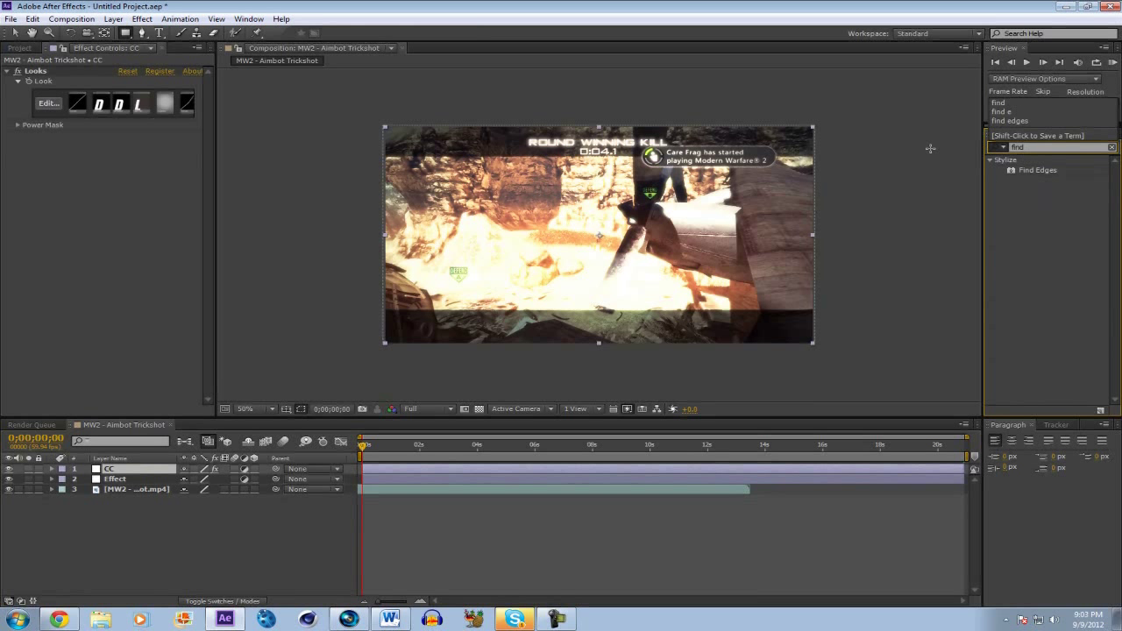
click(1048, 172)
mouse_move(1050, 174)
mouse_down()
mouse_move(579, 439)
mouse_move(576, 478)
mouse_up()
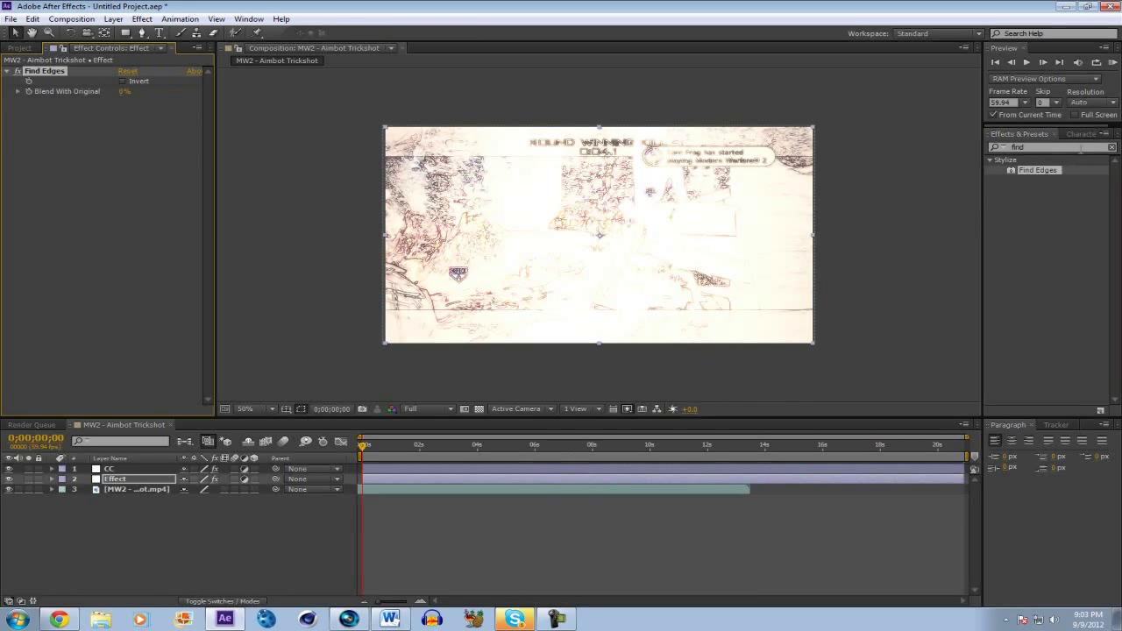
Apply the CC Toner effect to the Effect layer.
click(1080, 147)
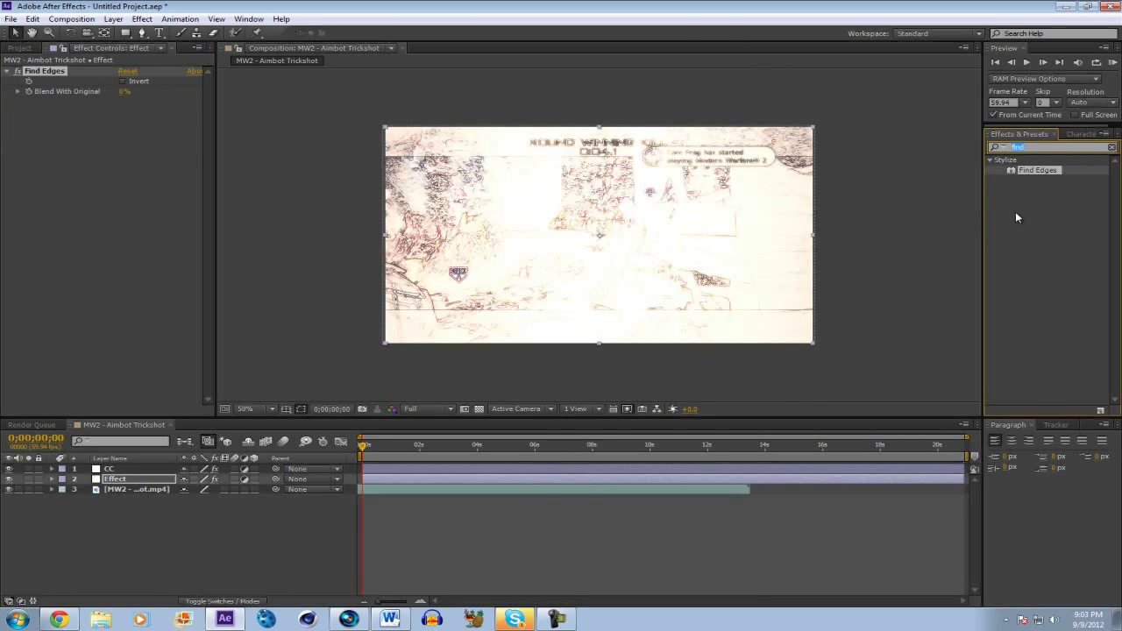
text(cc toner)
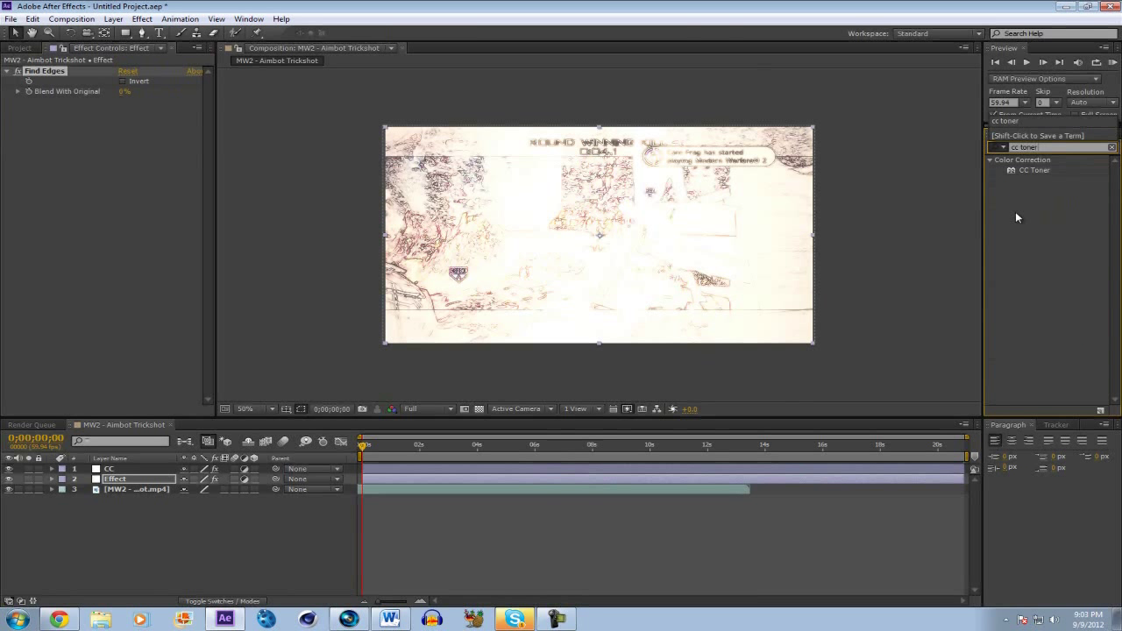
drag(1035, 170, 621, 481)
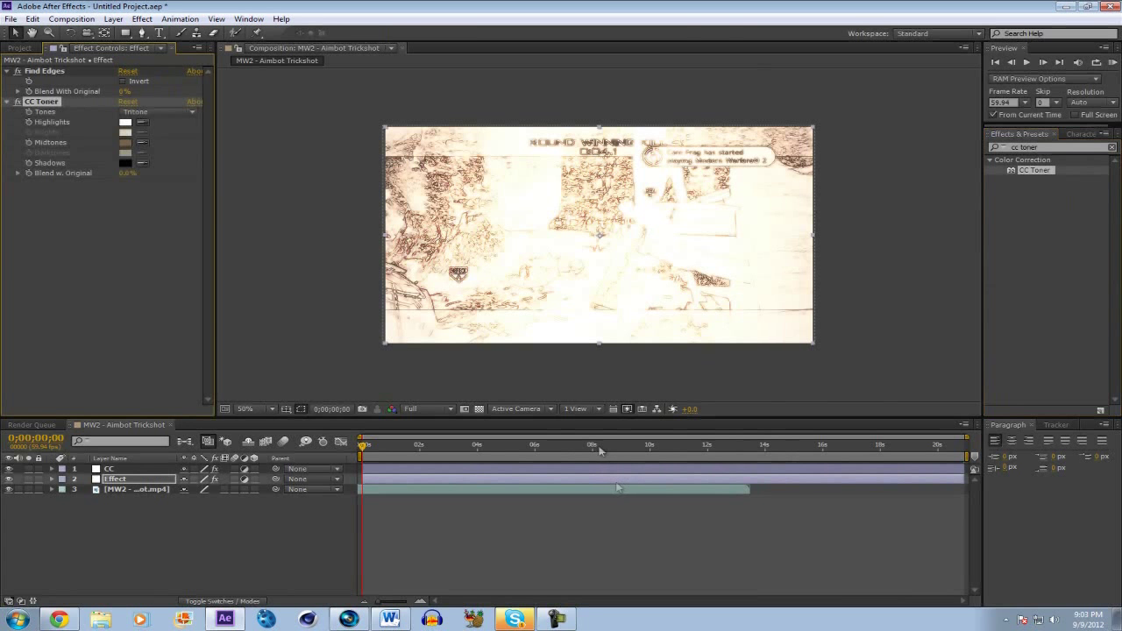
Set CC Toner highlights and midtones to black and shadows to blue 002AFF.
click(128, 164)
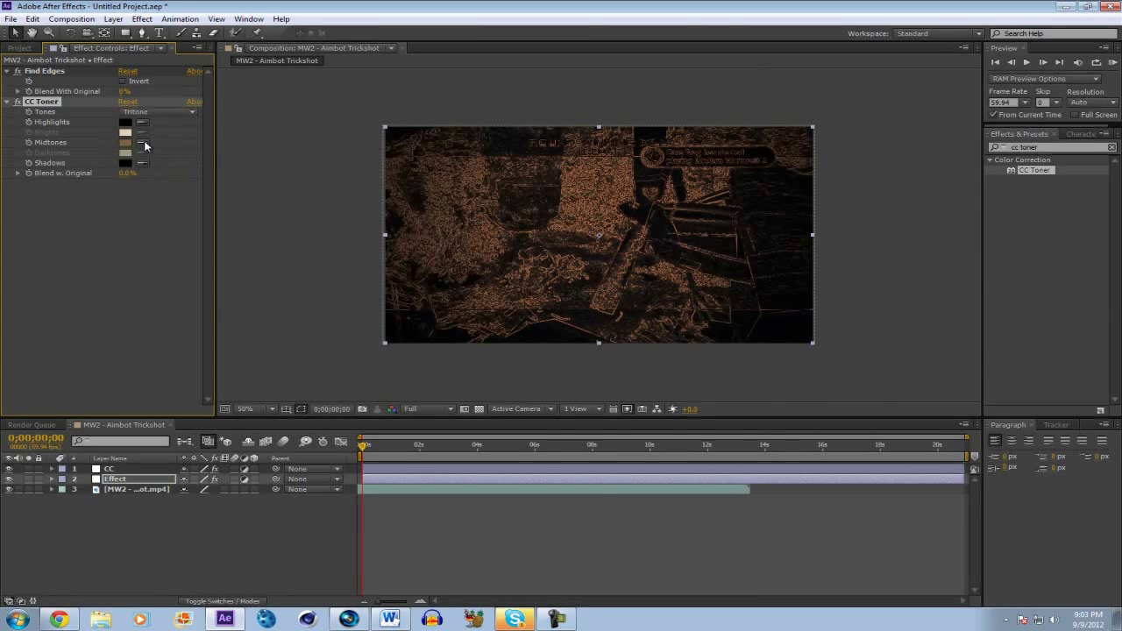
click(144, 143)
click(127, 164)
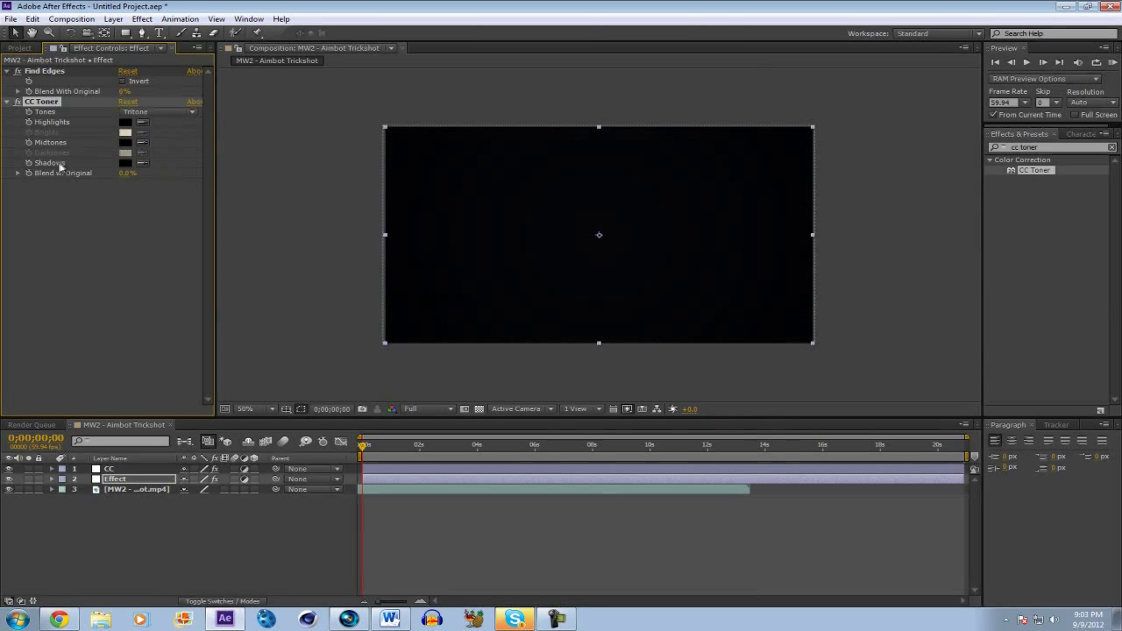
click(125, 163)
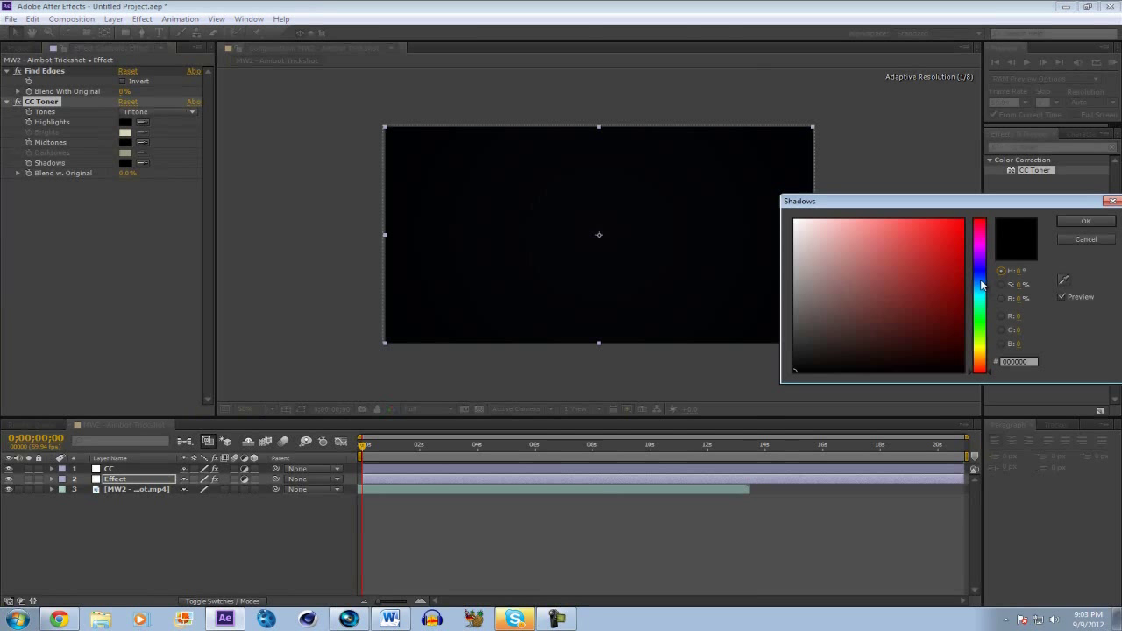
click(980, 280)
drag(981, 278, 1013, 196)
click(1085, 221)
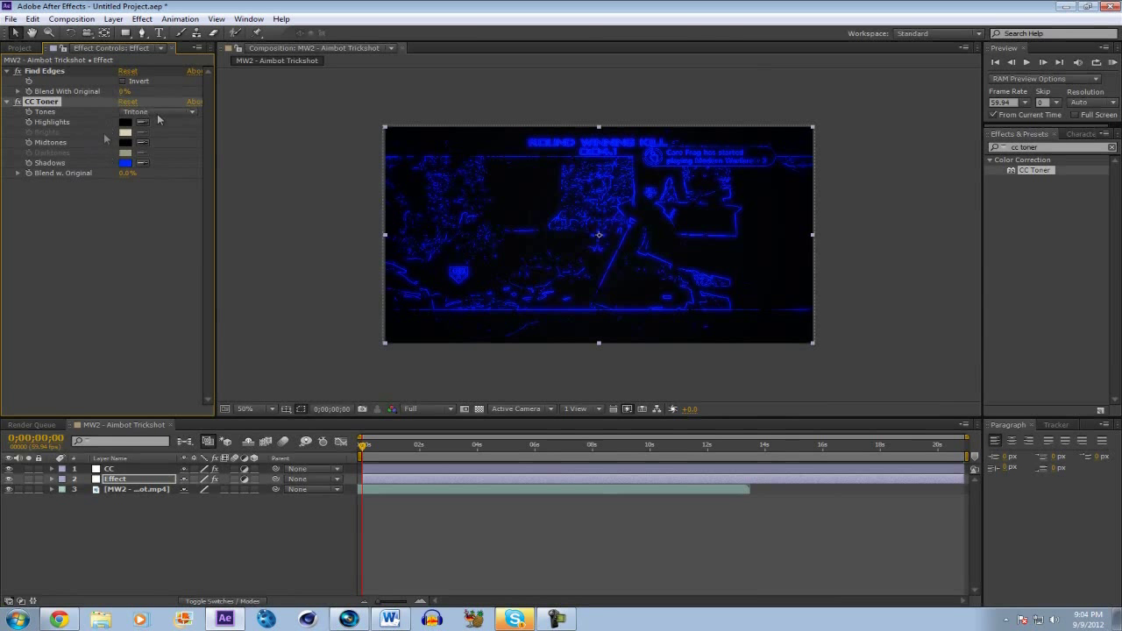
Invert Find Edges, then make the toner highlights blue and shadows black.
click(123, 81)
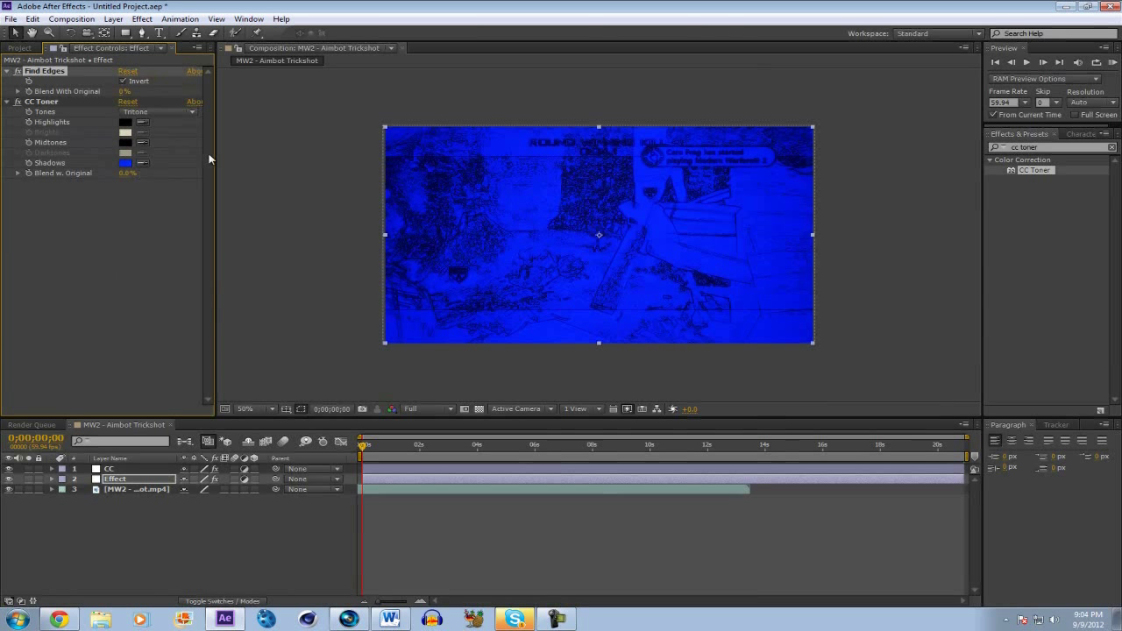
click(125, 163)
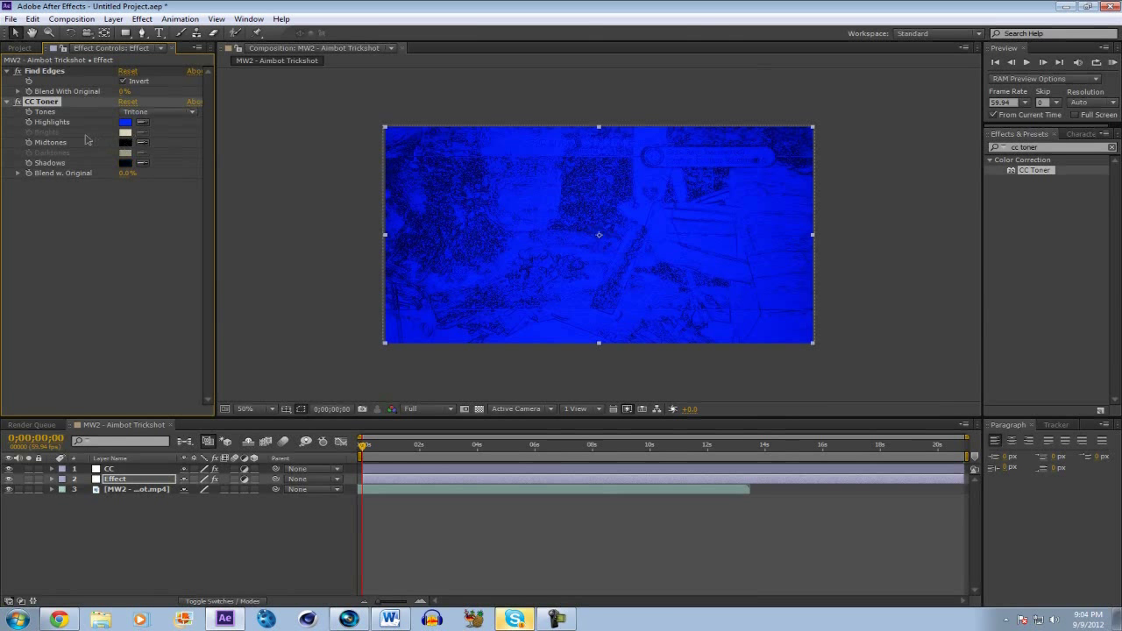
click(126, 143)
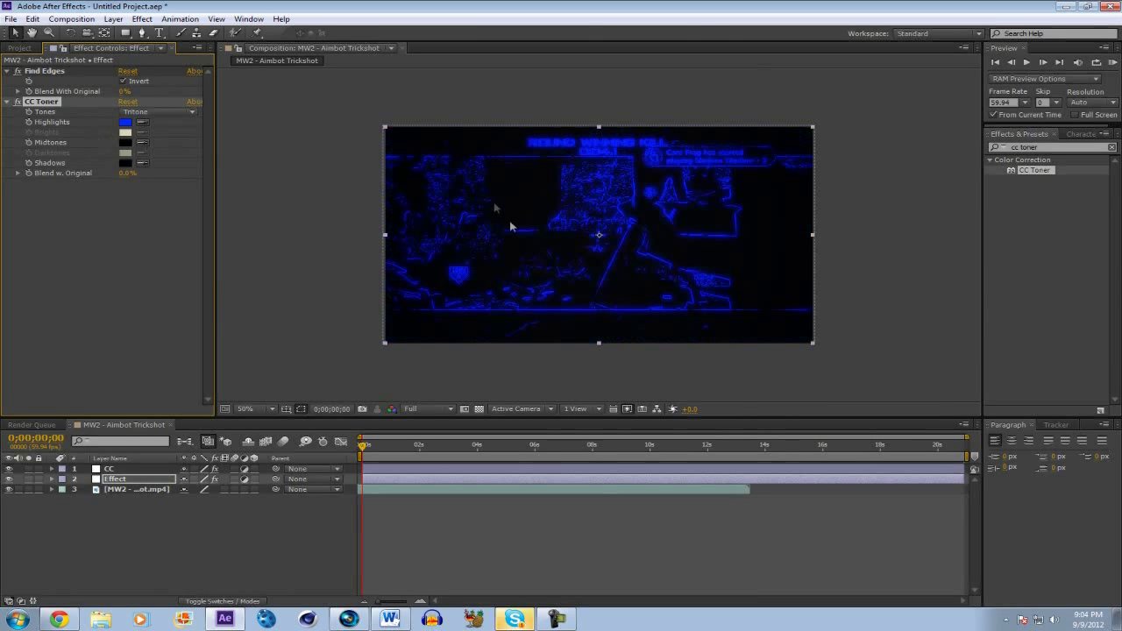
Preview the blue-edge look, return to the start, and reselect the Effect layer.
key(space)
click(364, 445)
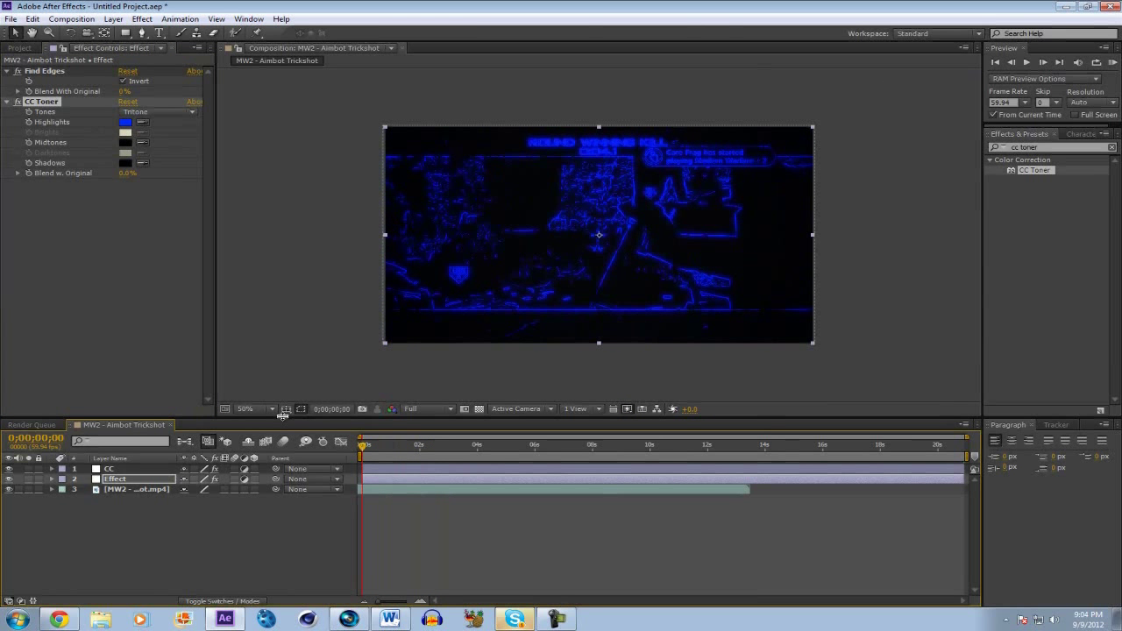
click(131, 480)
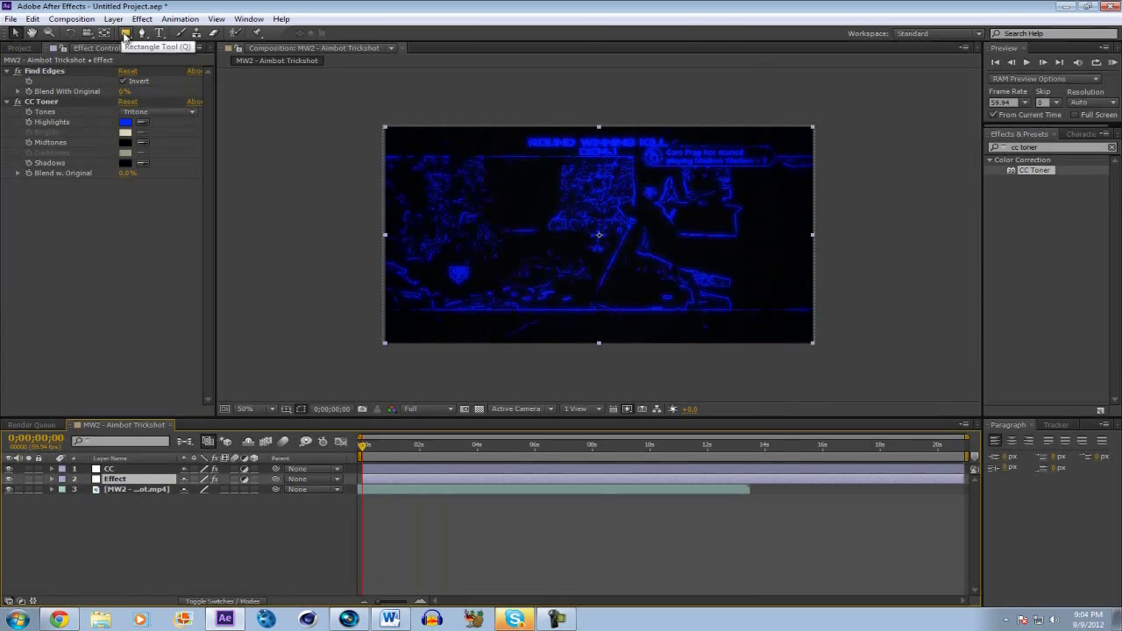
Draw a tall rectangular mask over the frame's left edge on the Effect layer.
click(125, 34)
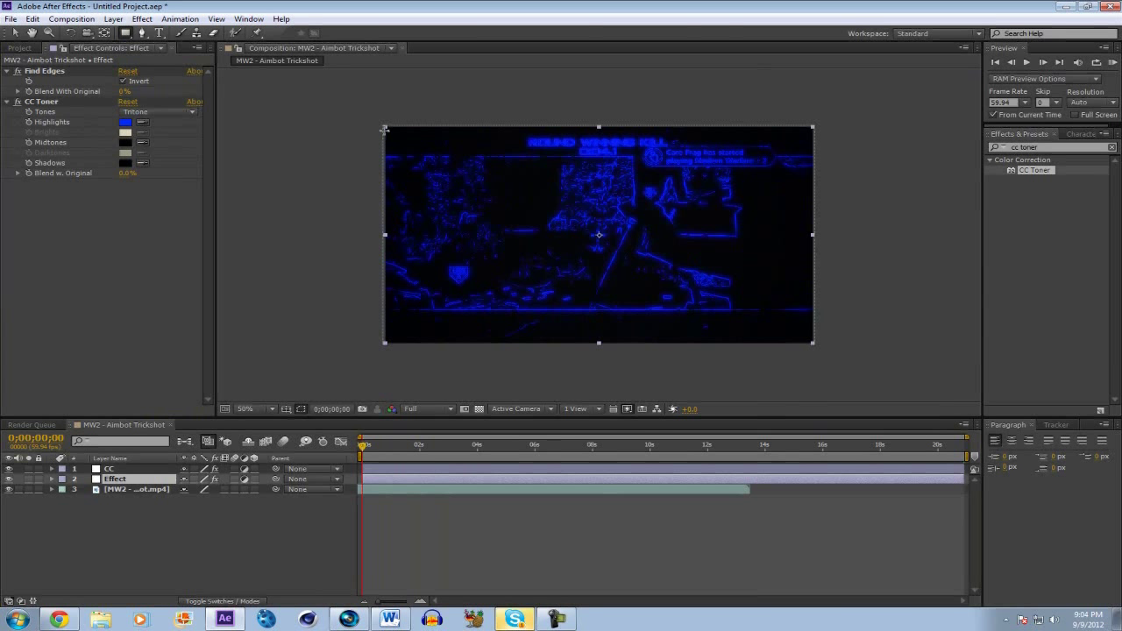
drag(381, 123, 426, 248)
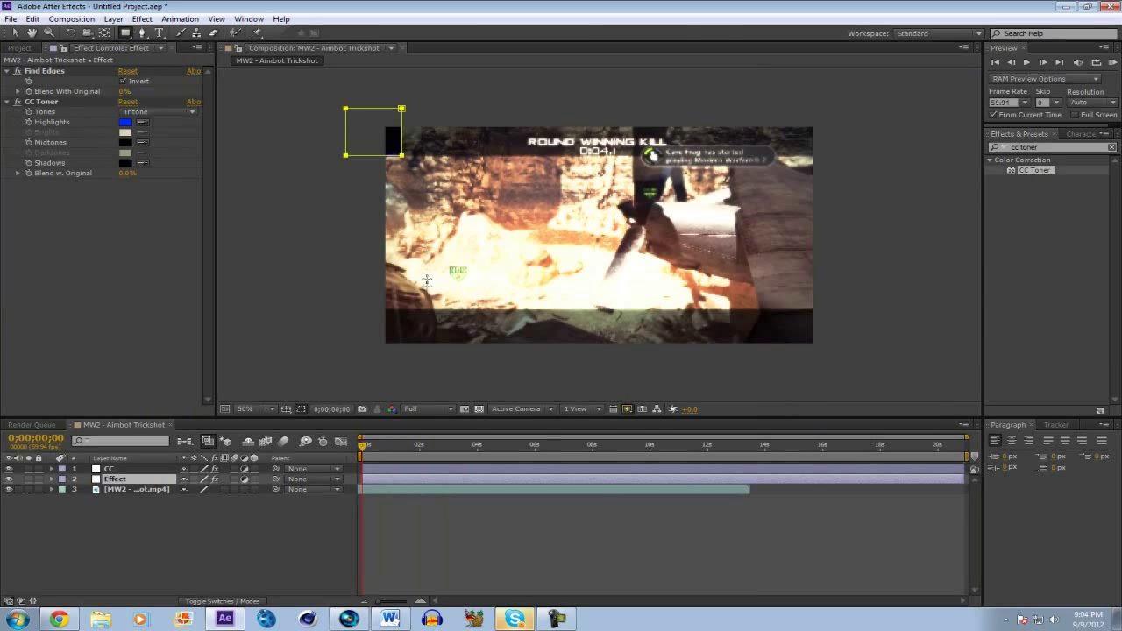
drag(436, 320, 443, 364)
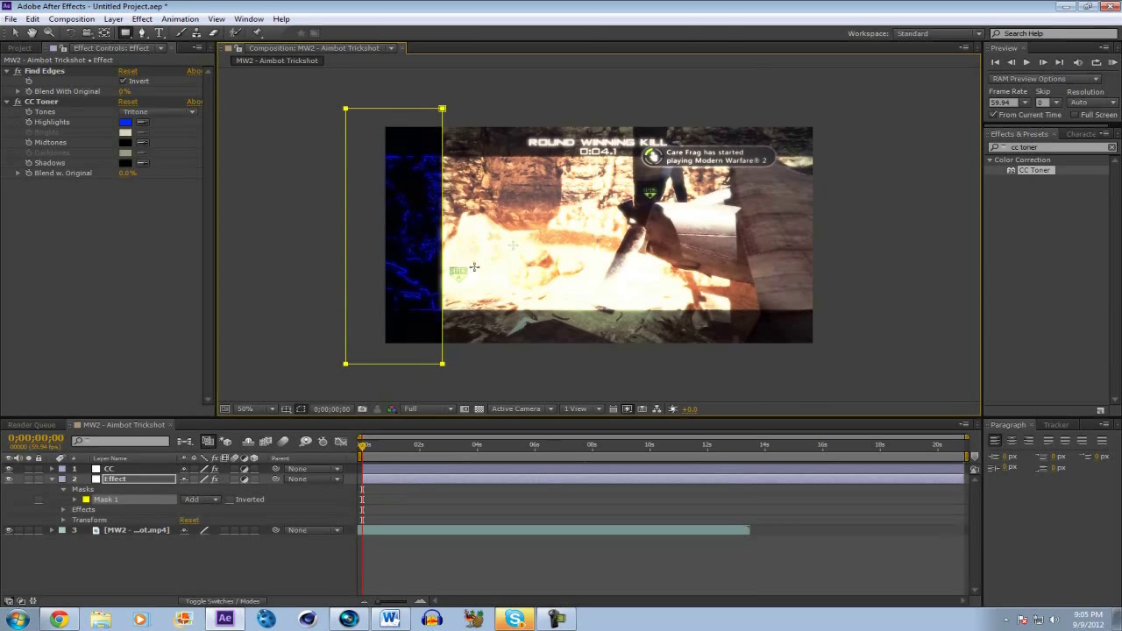
Give Mask 1 on the Effect layer a Mask Feather of 5 pixels.
click(123, 470)
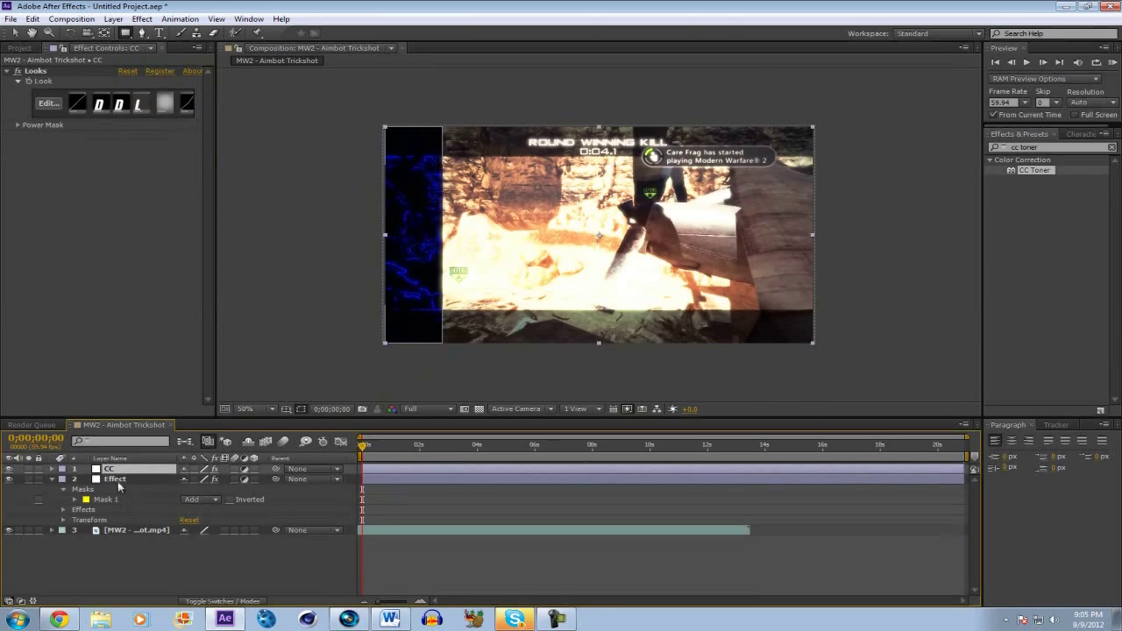
click(105, 500)
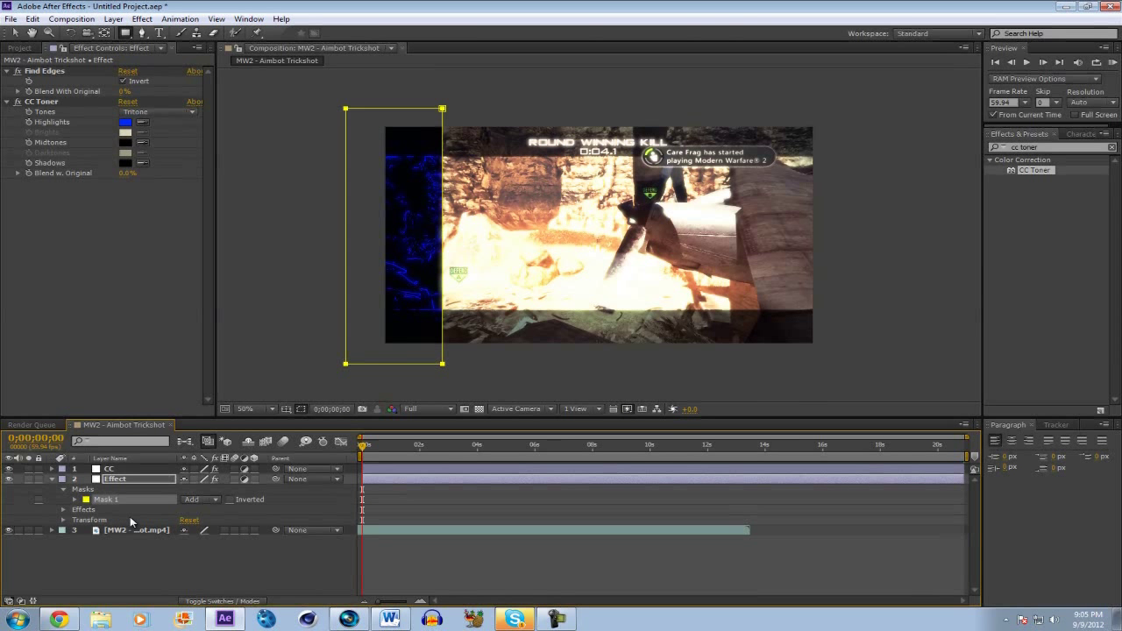
key(m)
key(m)
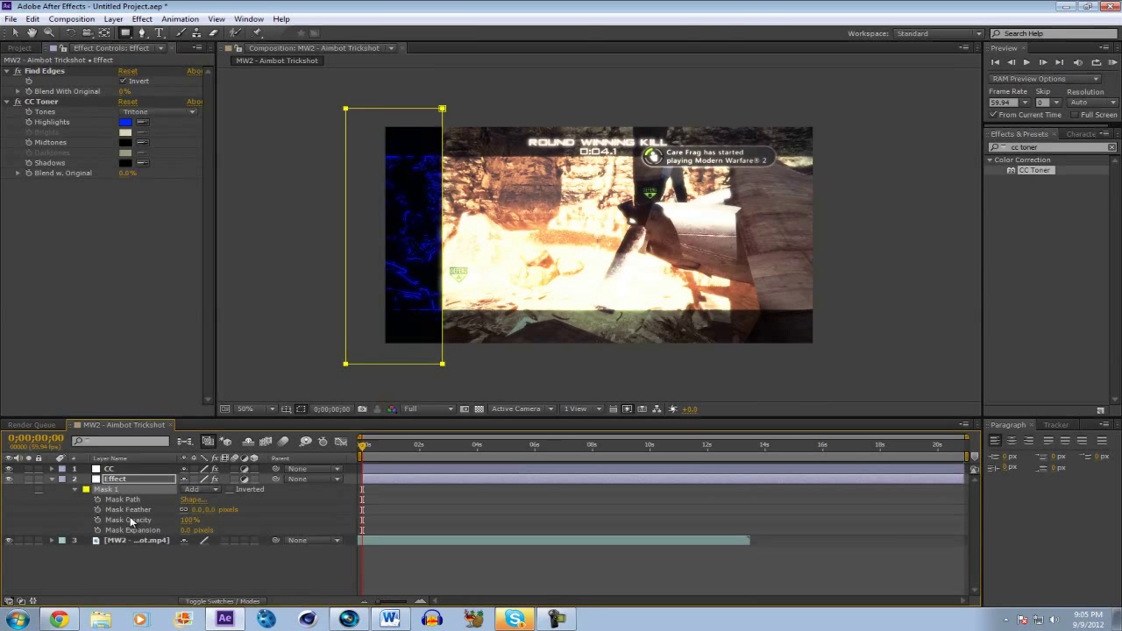
click(210, 510)
text(5)
key(Return)
click(222, 565)
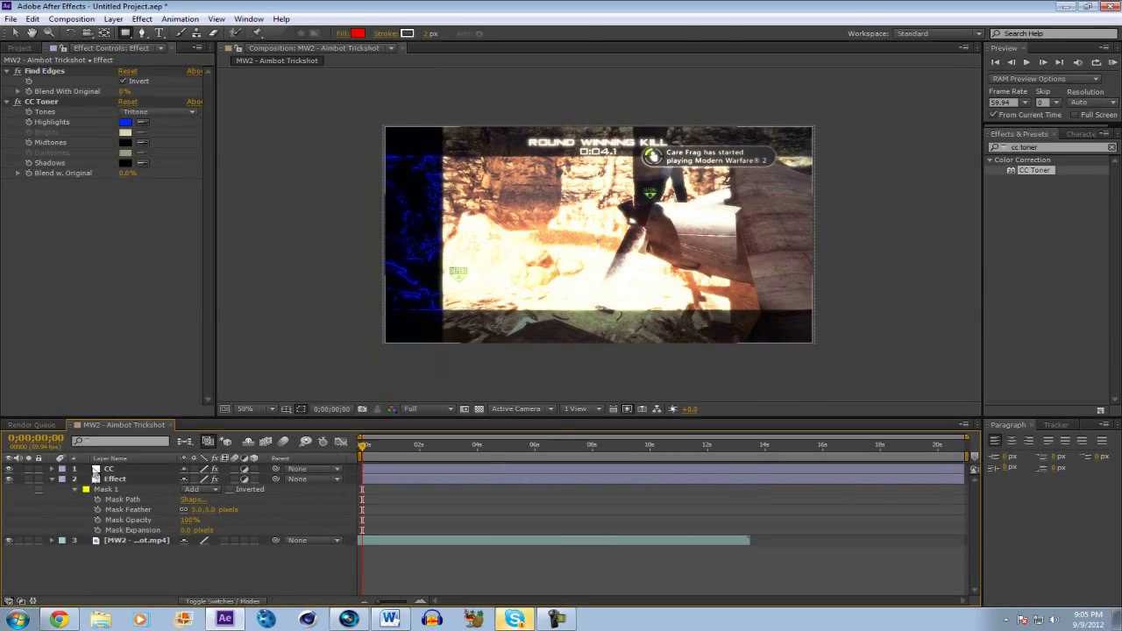
click(117, 481)
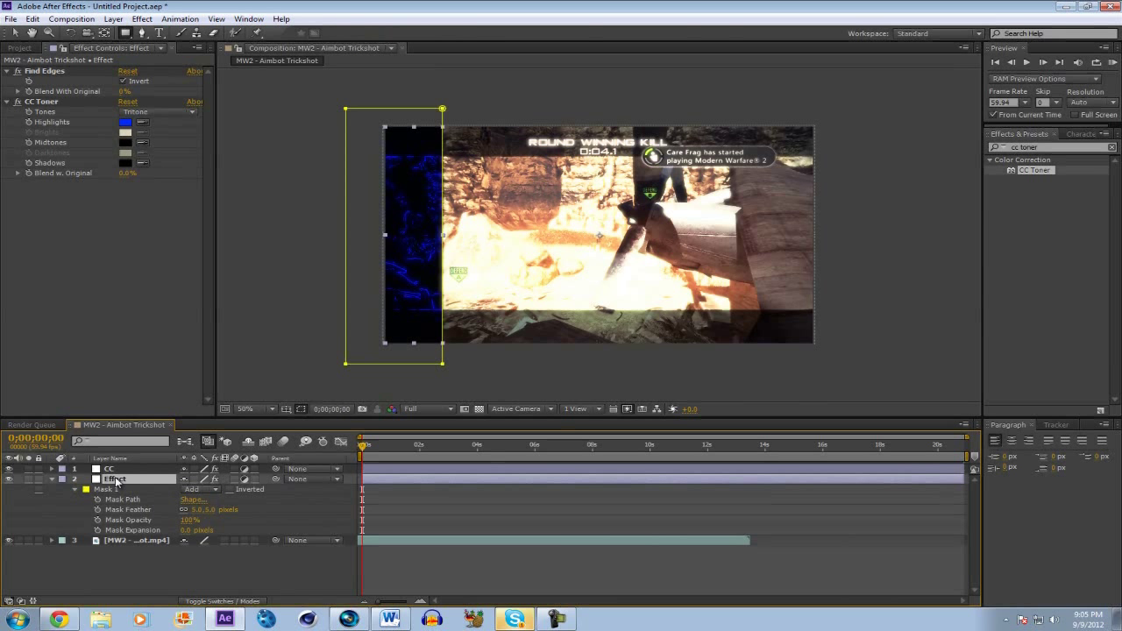
Shift the Effect layer's Position X to about 463 and remove a stray second mask.
key(p)
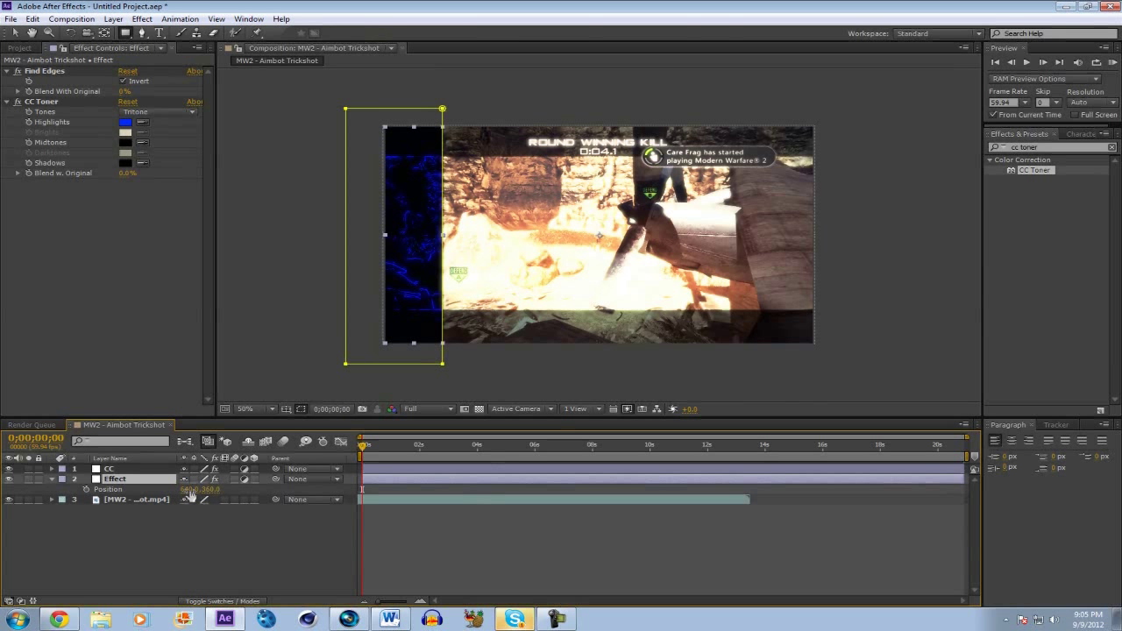
mouse_move(190, 493)
mouse_down()
mouse_move(166, 493)
mouse_move(195, 493)
mouse_up()
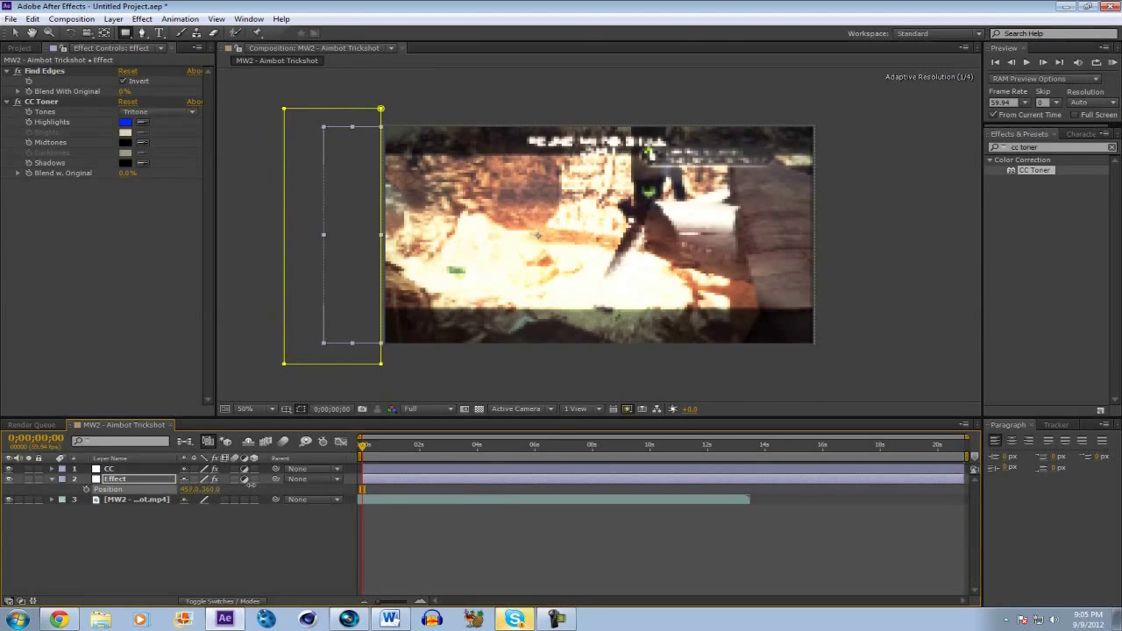
key(Right)
key(Right)
key(Right)
key(Right)
key(Right)
key(Right)
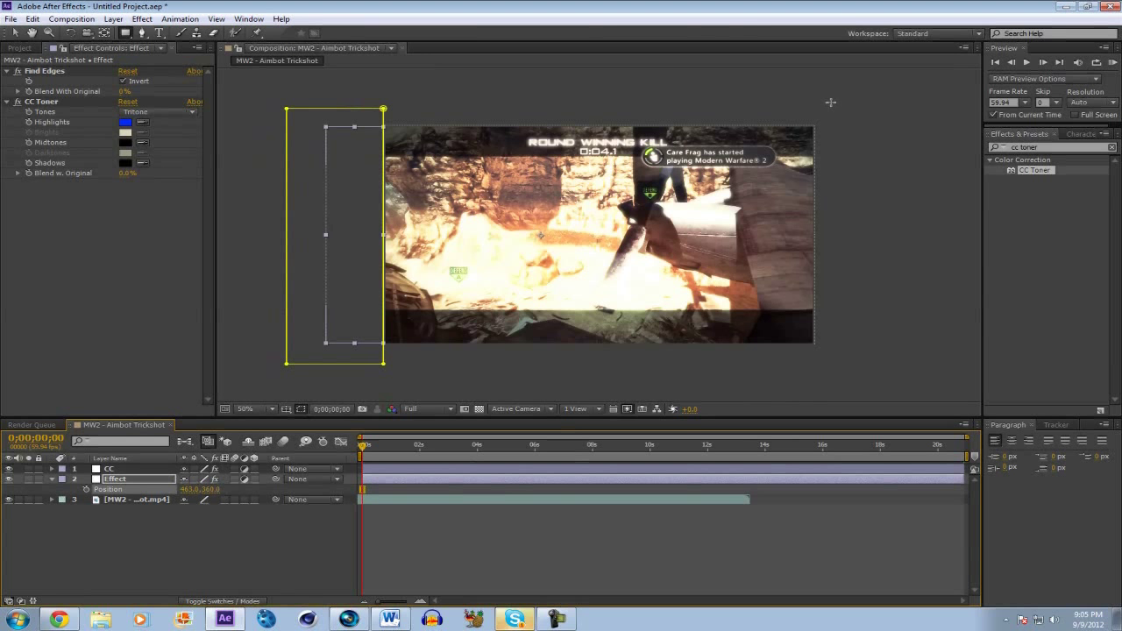
drag(837, 106, 332, 211)
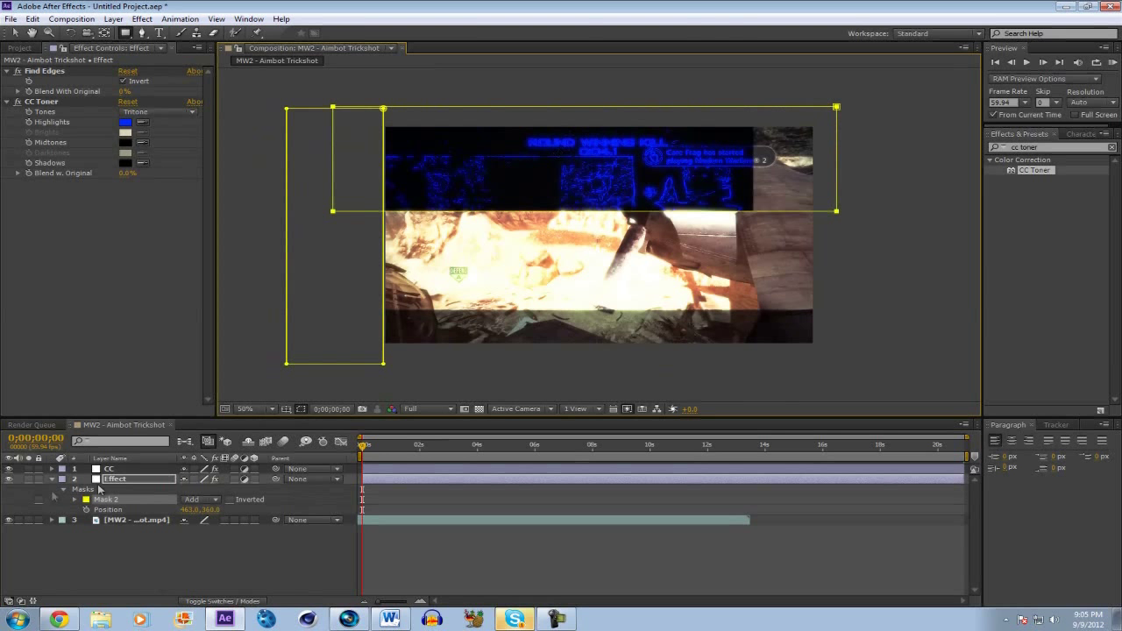
key(Delete)
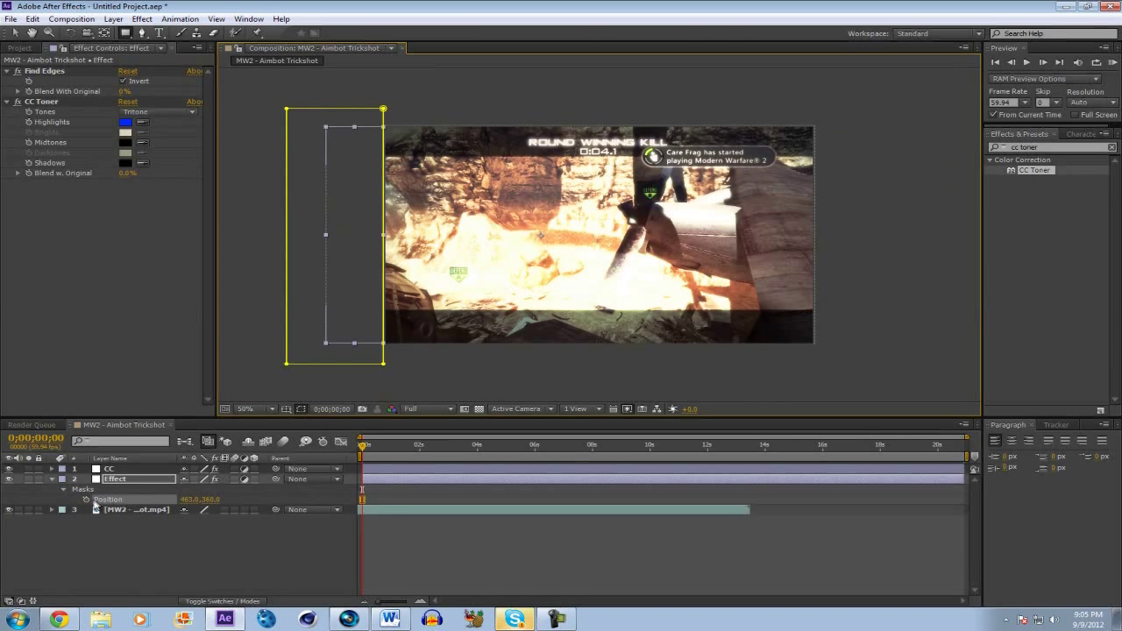
Keyframe Position at 0 s, then at 4 s set X to 1924, and scrub to preview.
click(87, 500)
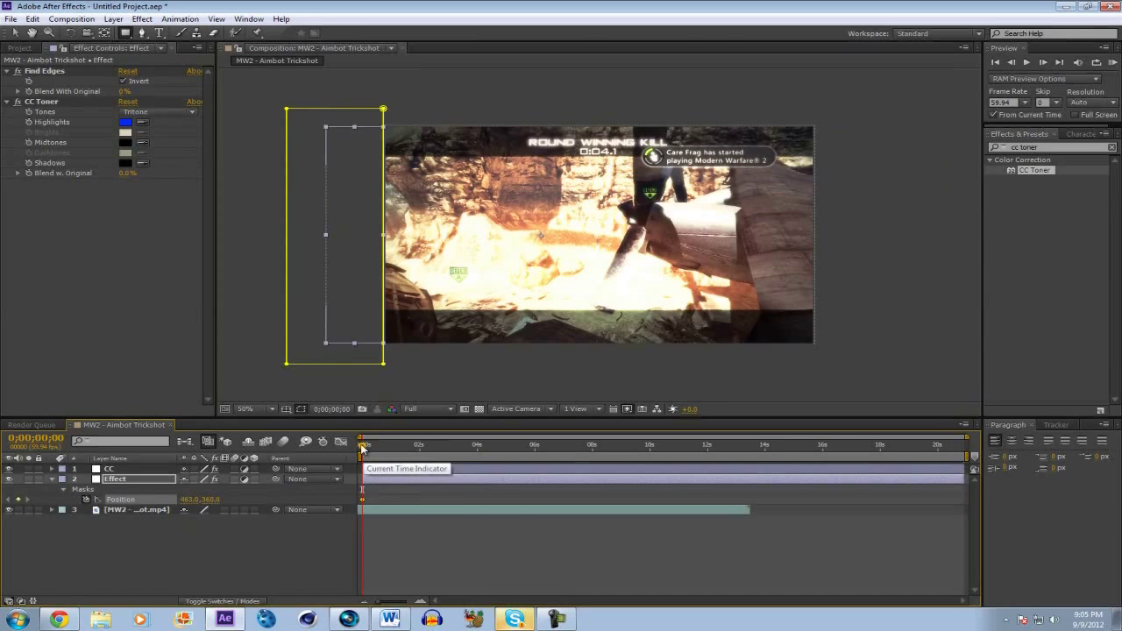
drag(365, 449, 477, 445)
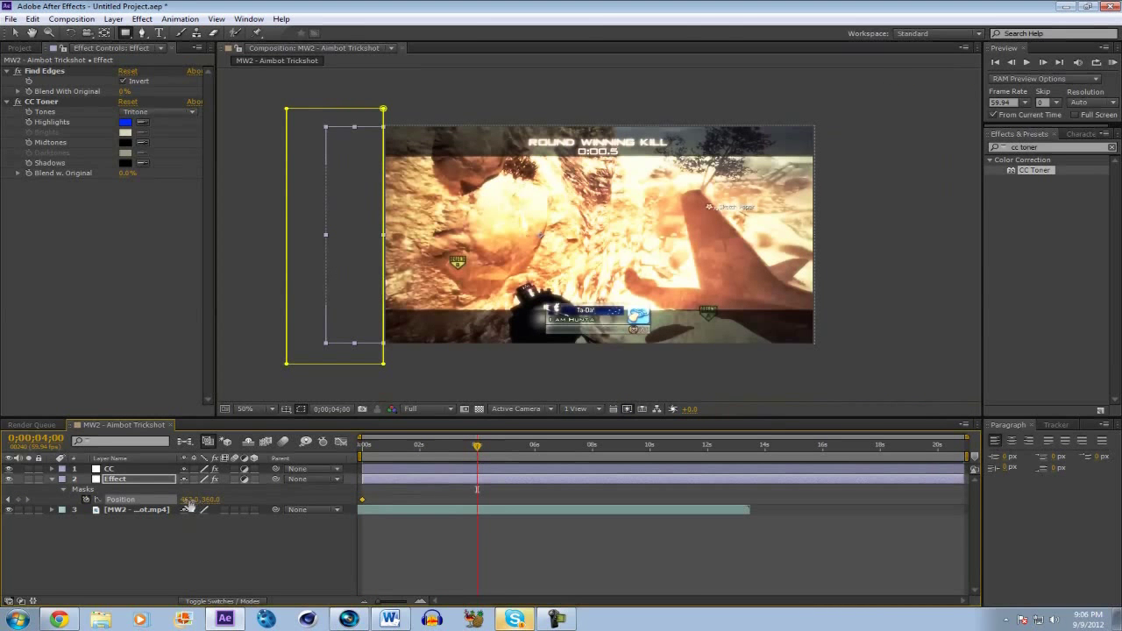
drag(187, 505, 611, 498)
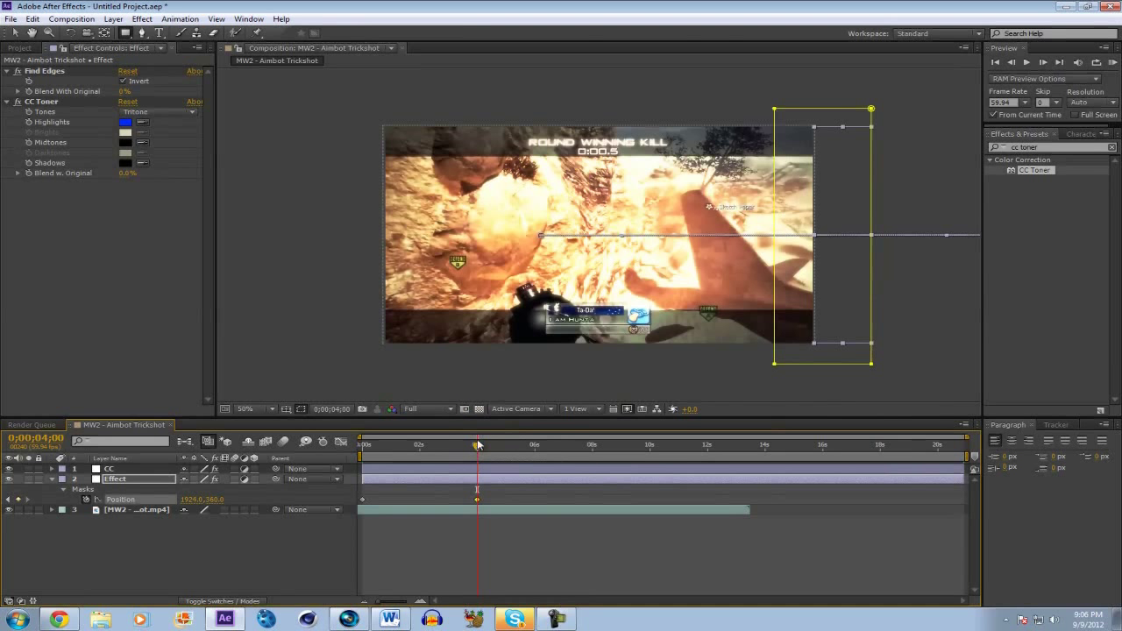
mouse_move(478, 449)
mouse_down()
mouse_move(365, 464)
mouse_move(487, 445)
mouse_move(383, 445)
mouse_move(361, 465)
mouse_move(478, 449)
mouse_up()
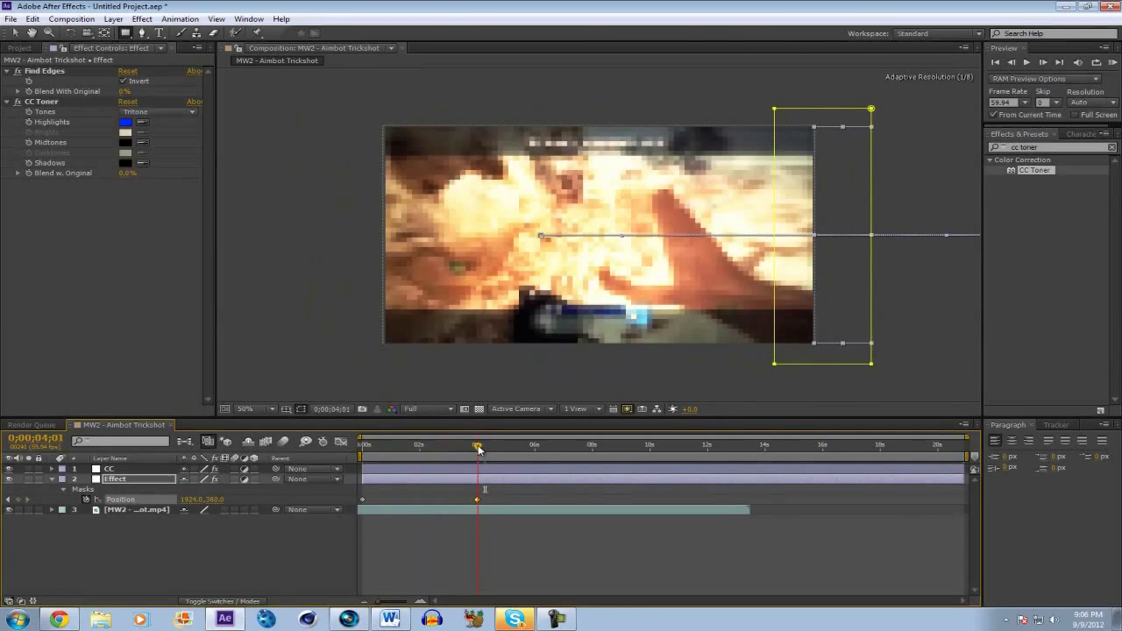